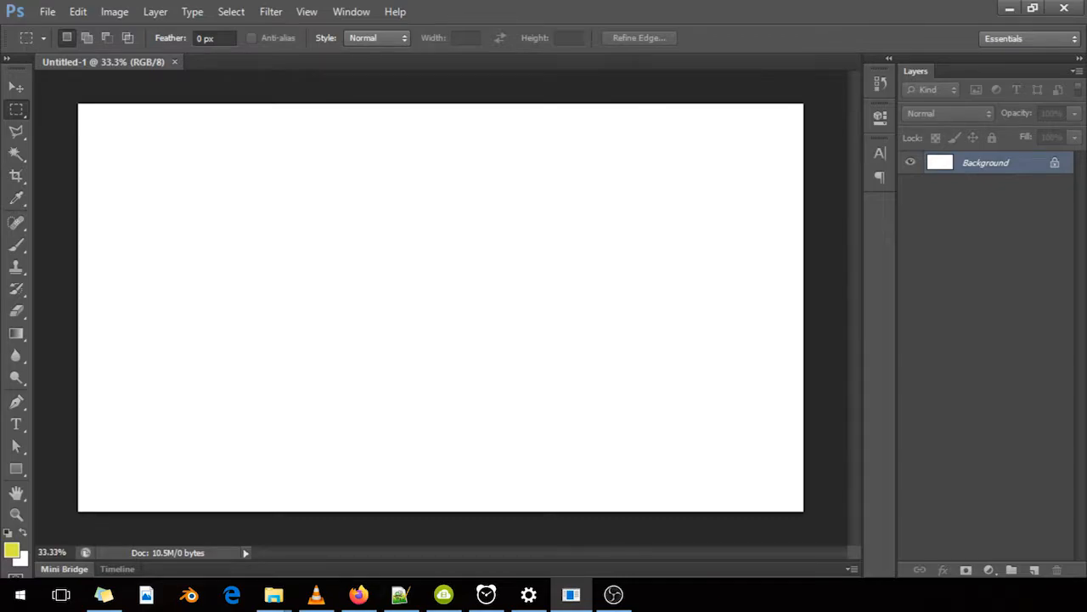
Place the complate dount1 image in the document at its default size and activate the Move tool
key("alt+Tab")
left_click_drag(0, 213, 328, 250)
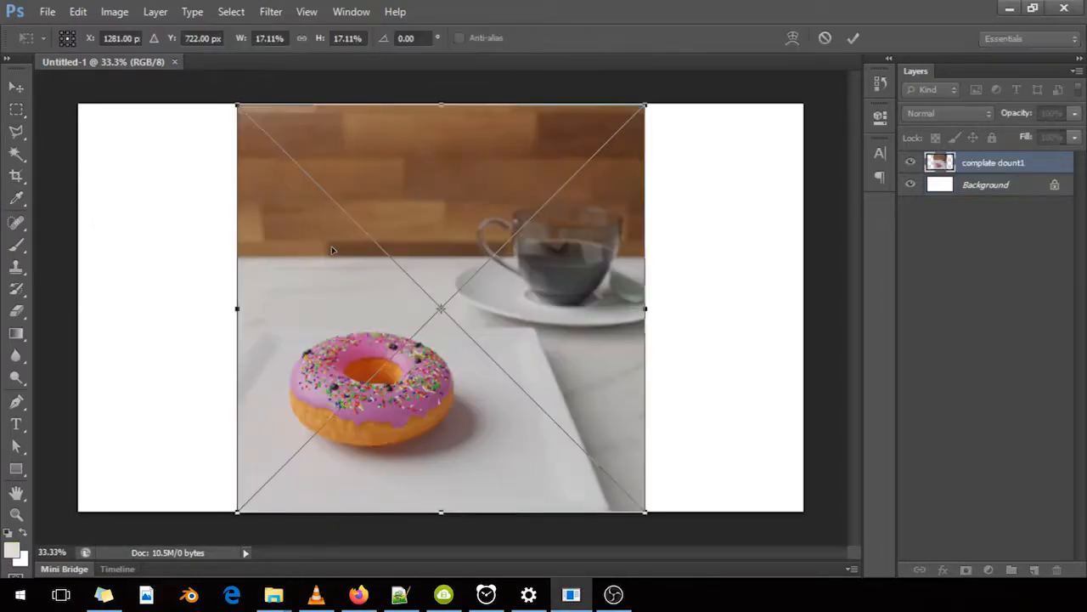
key("Return")
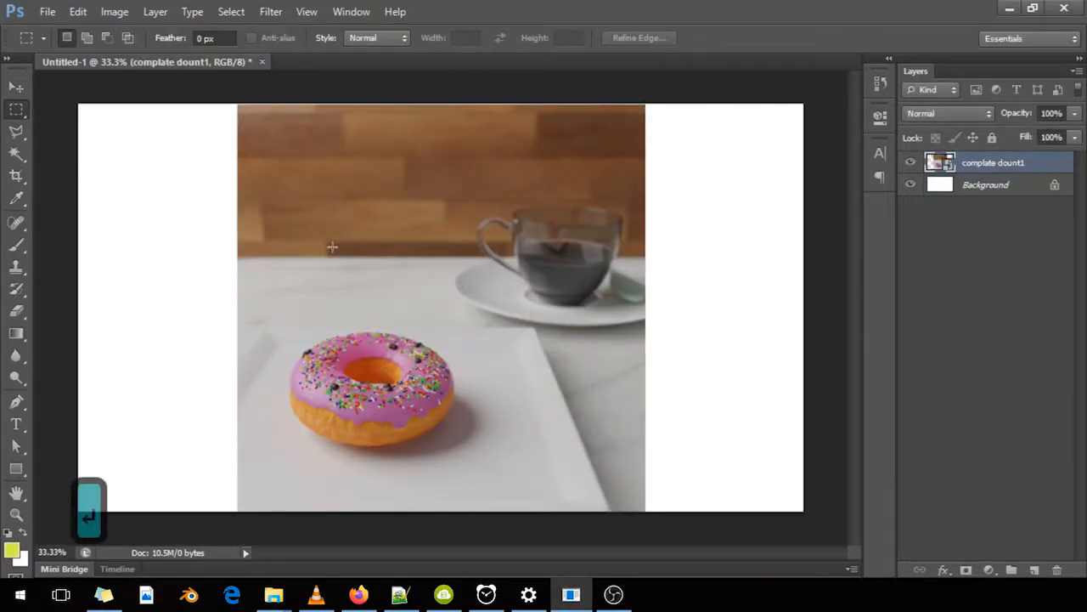
left_click(18, 88)
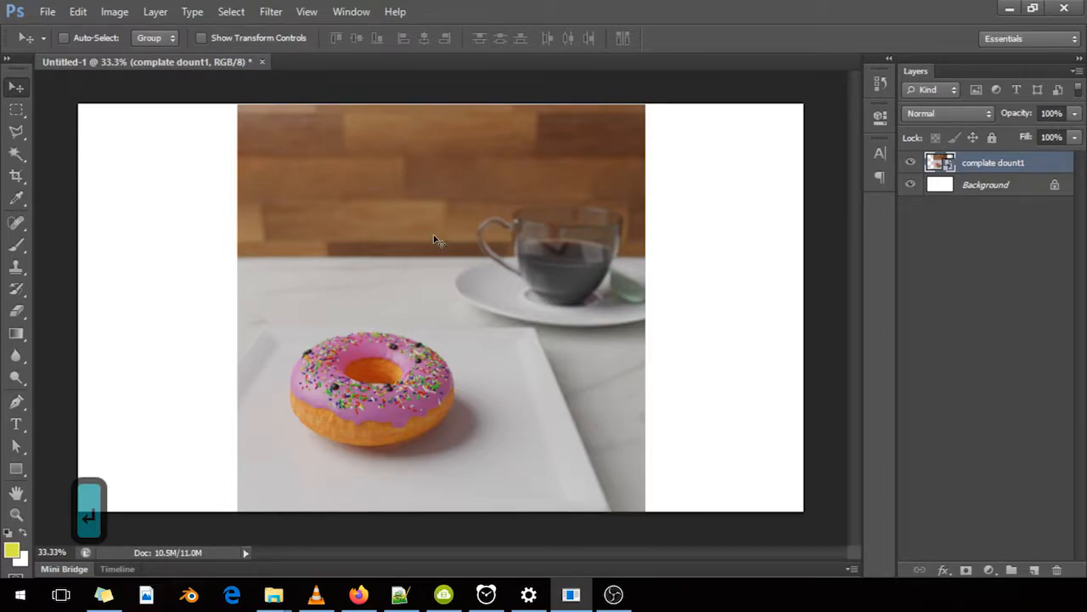
Examine the placed image zoomed out and at up to 200%, pan around the saucer, and fit the canvas in view
key("ctrl+minus")
key("ctrl+minus")
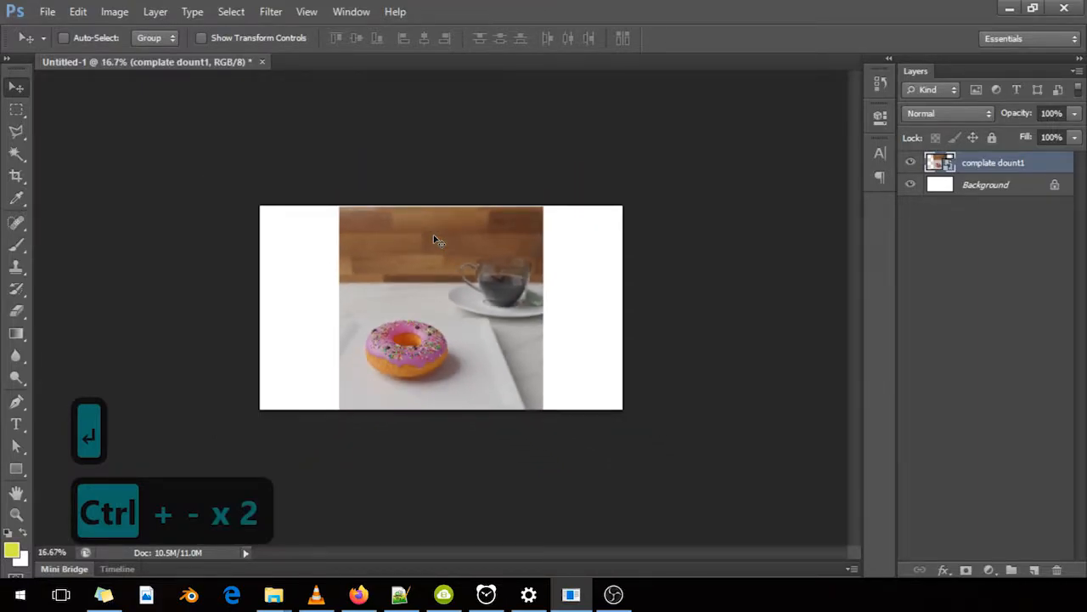
key("ctrl+equal")
key("ctrl+equal")
key("ctrl+equal")
key("ctrl+equal")
key("ctrl+equal")
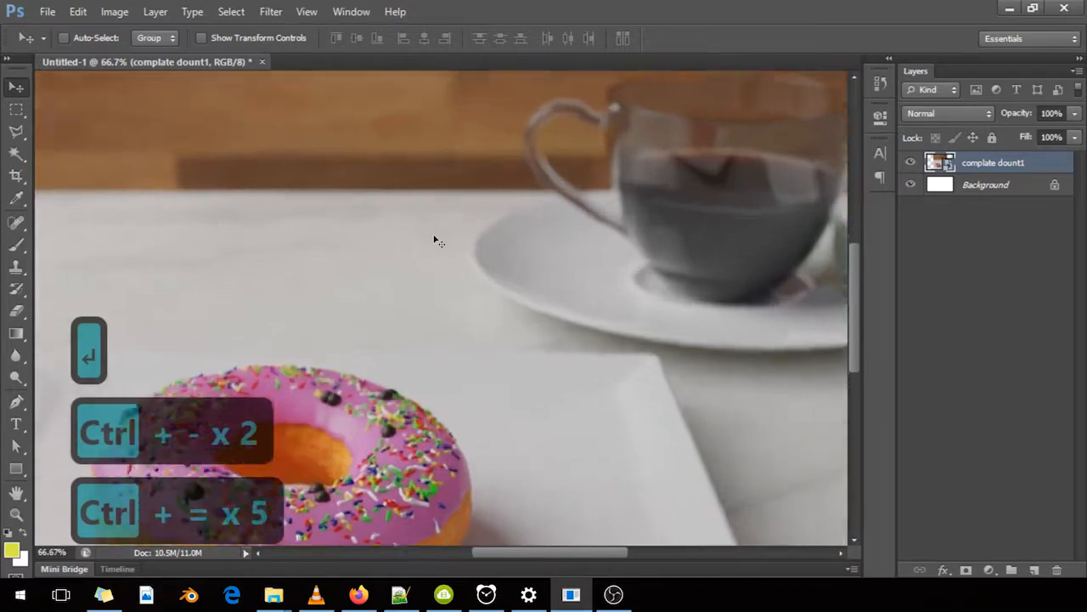
key("ctrl+equal")
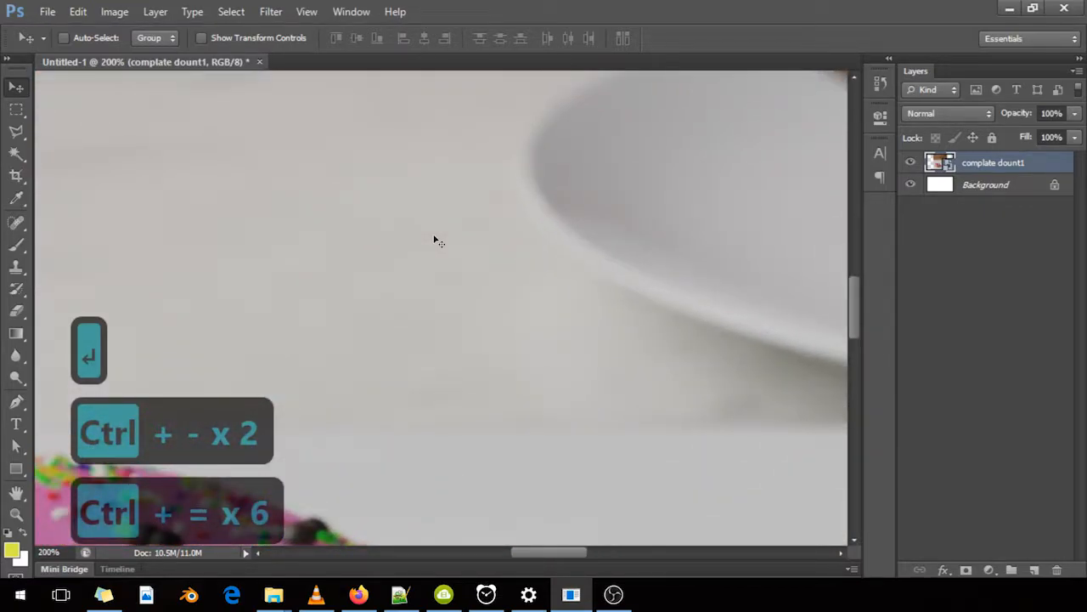
key("space")
left_click_drag(536, 331, 456, 167)
left_click_drag(429, 347, 657, 81)
left_click_drag(696, 270, 136, 332)
left_click_drag(549, 175, 458, 510)
left_click_drag(459, 111, 542, 310)
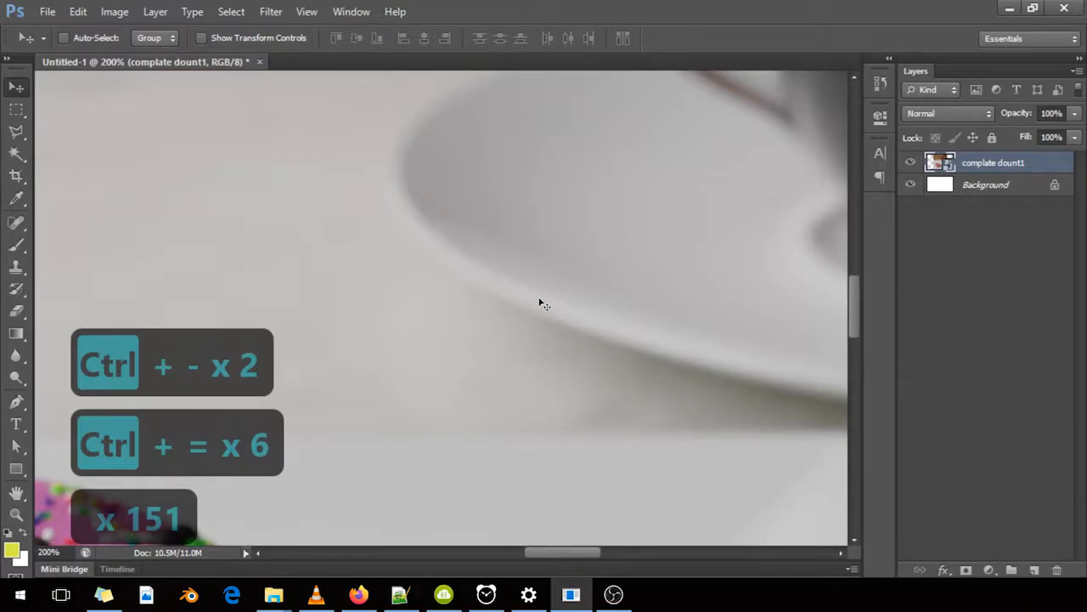
key("ctrl+0")
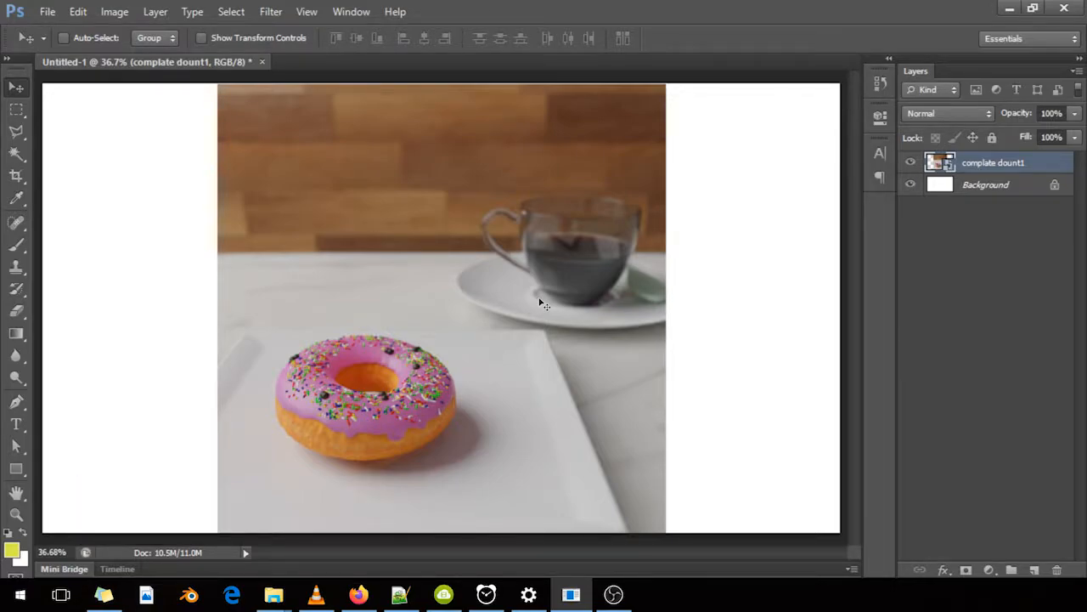
Copy the entire canvas area of the complate dount1 layer and paste it as a new layer
key("ctrl")
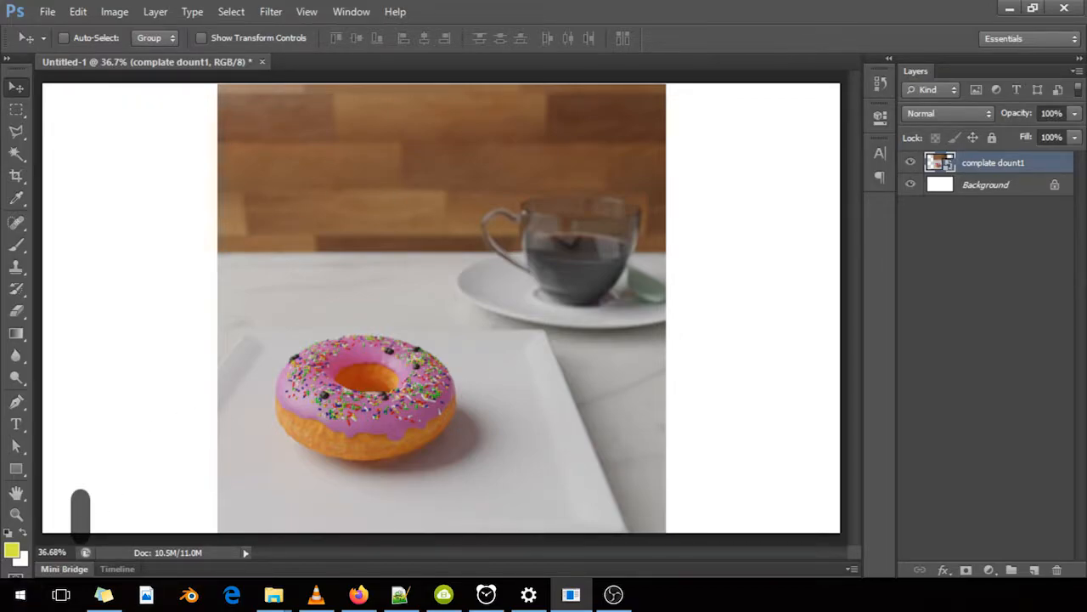
key("alt+Tab")
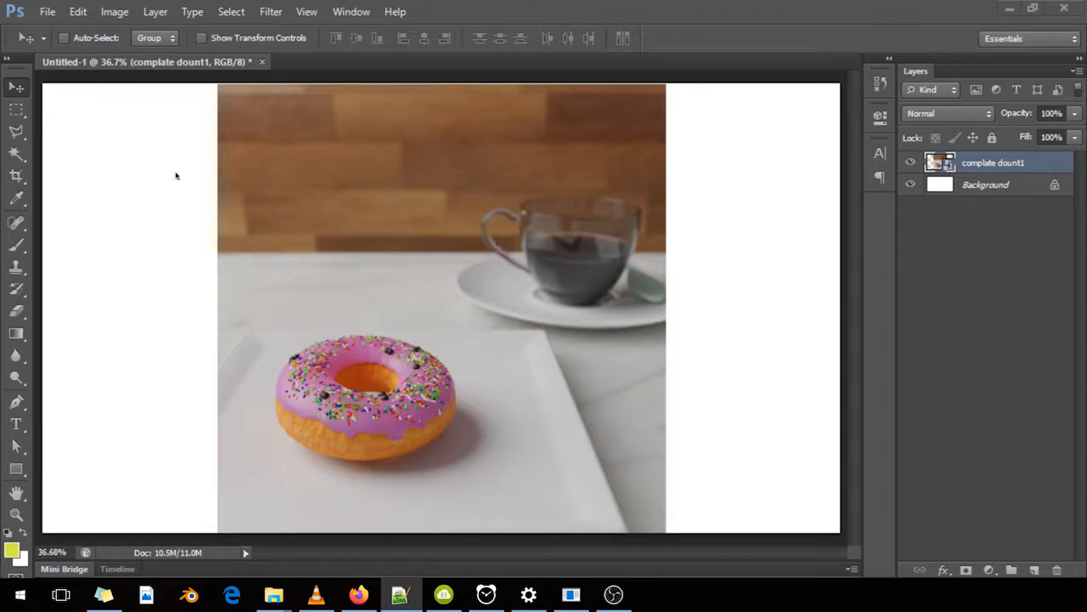
key("ctrl+a")
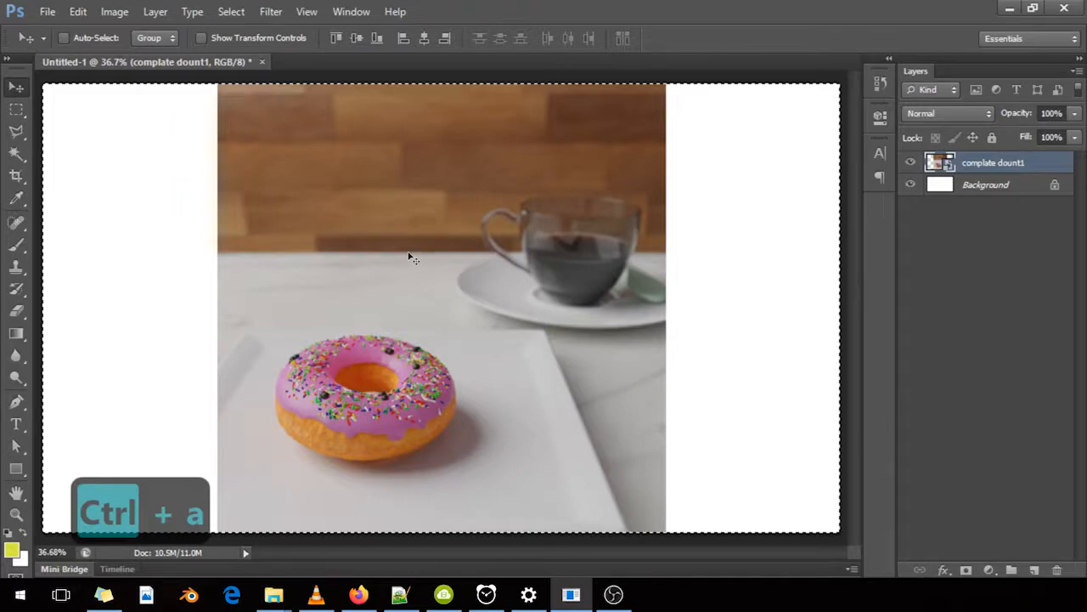
key("ctrl+c")
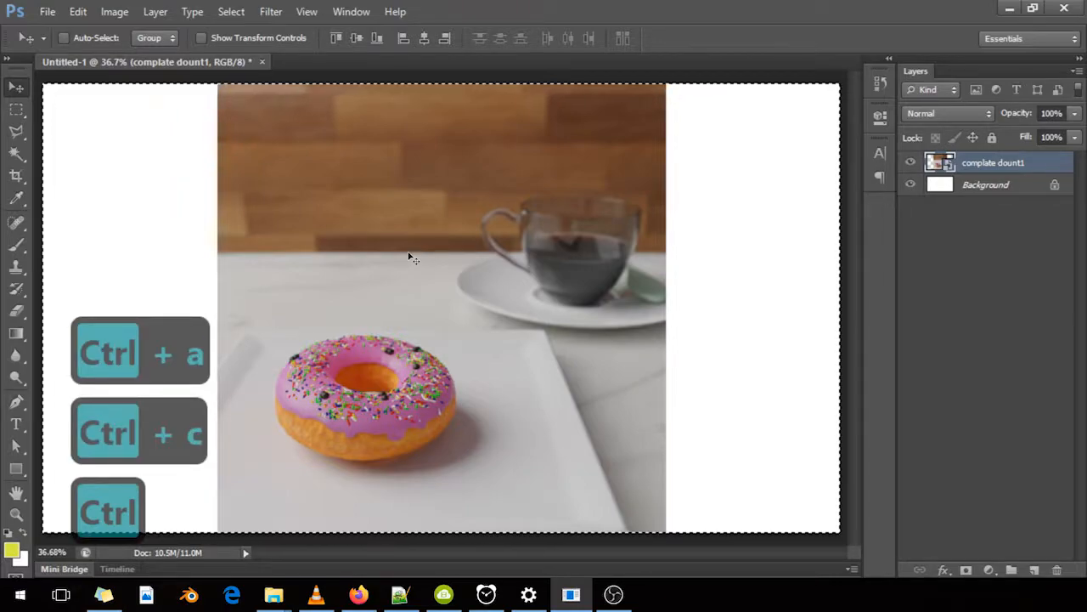
key("ctrl+v")
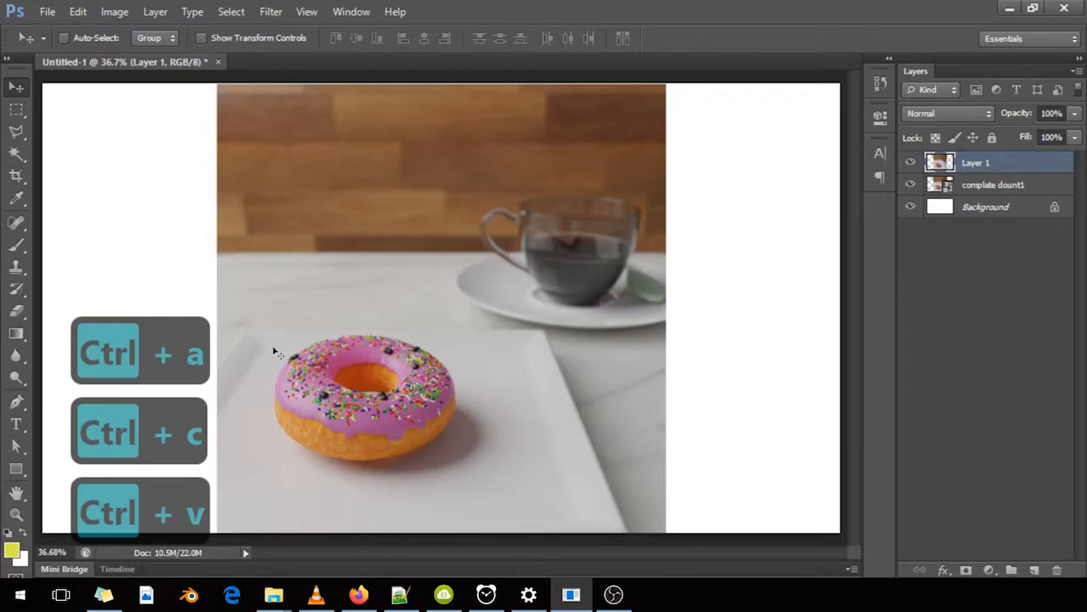
Try moving the pasted copy diagonally down and left, undoing and redoing that move with the document history shown
left_click_drag(509, 210, 376, 361)
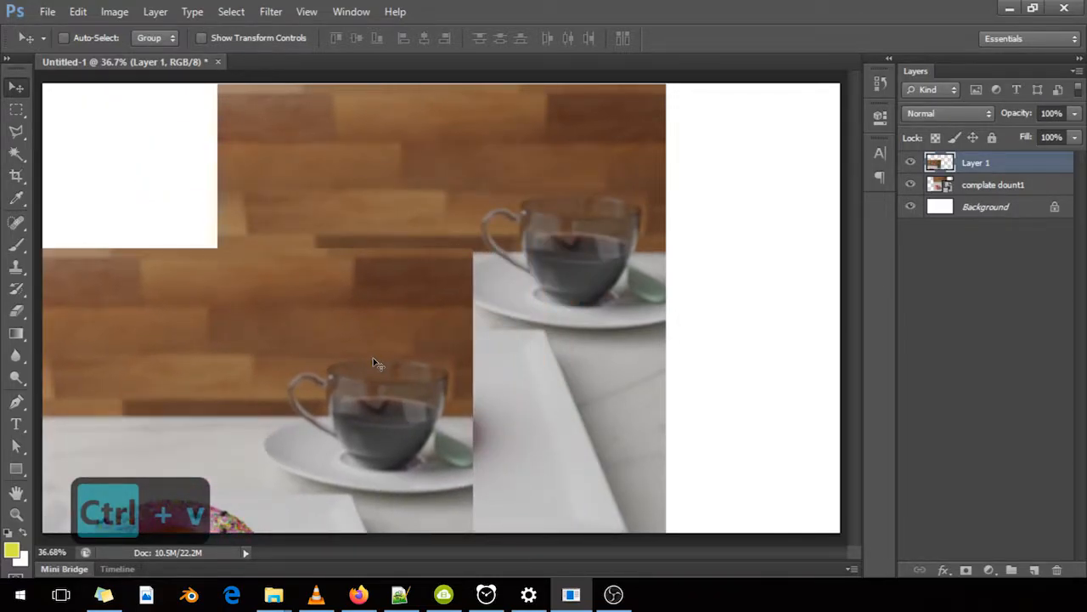
key("ctrl+z")
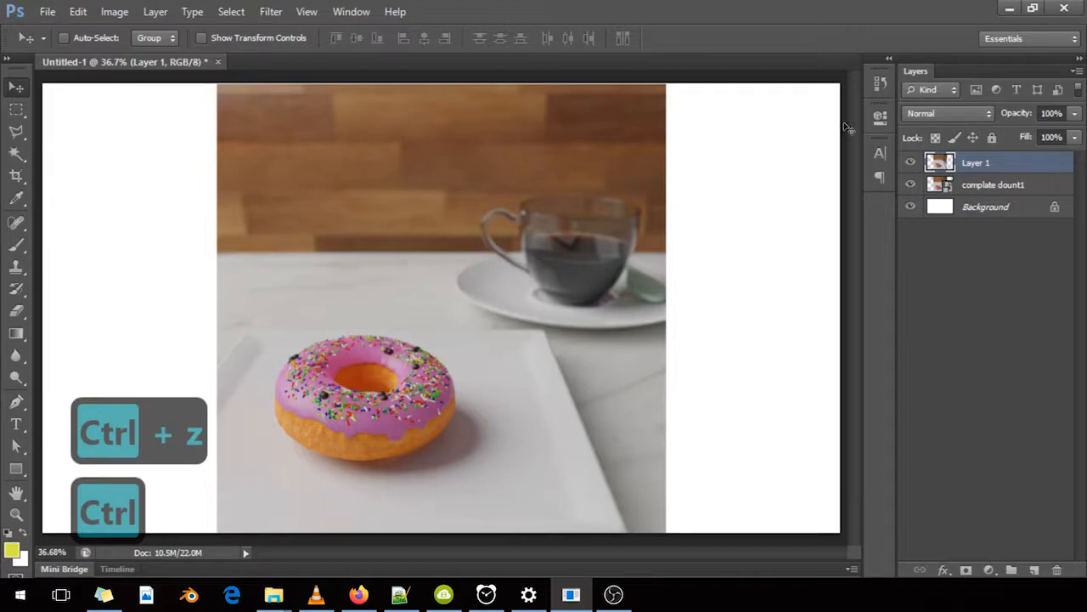
left_click(880, 83)
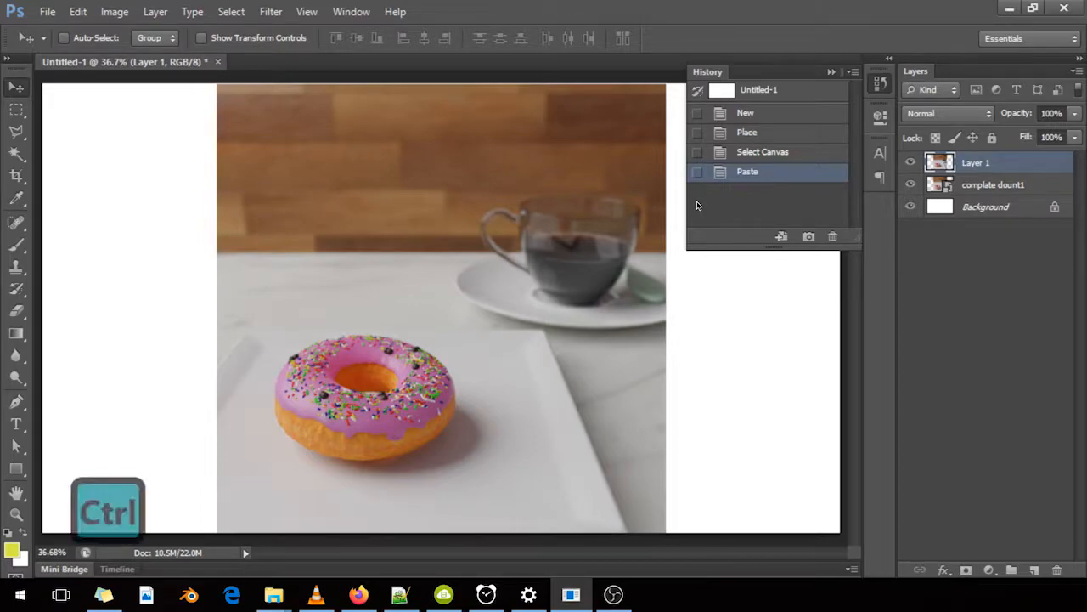
key("ctrl+z")
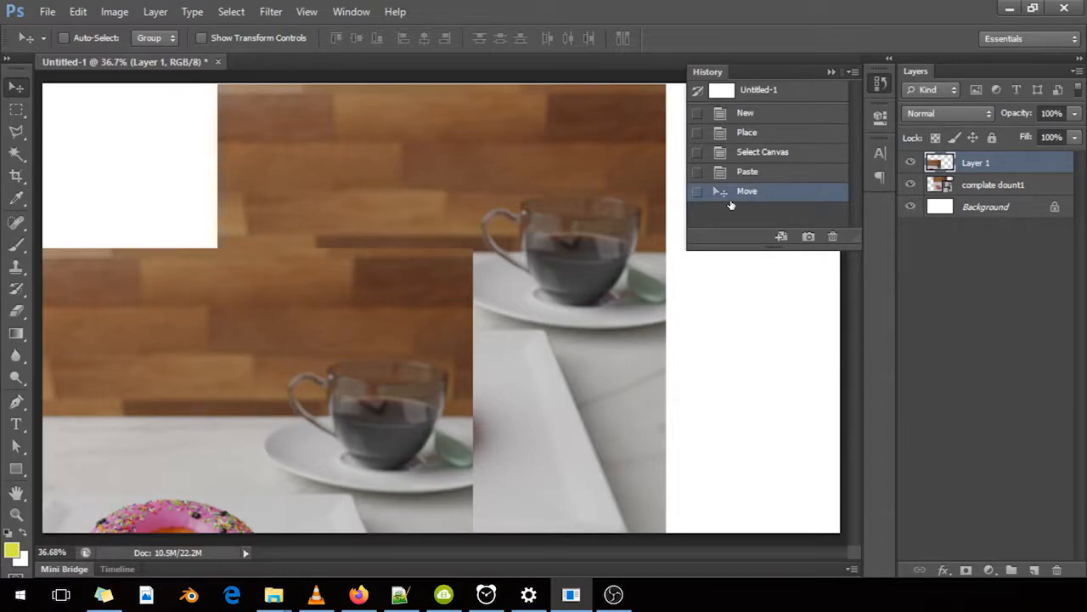
key("ctrl+z")
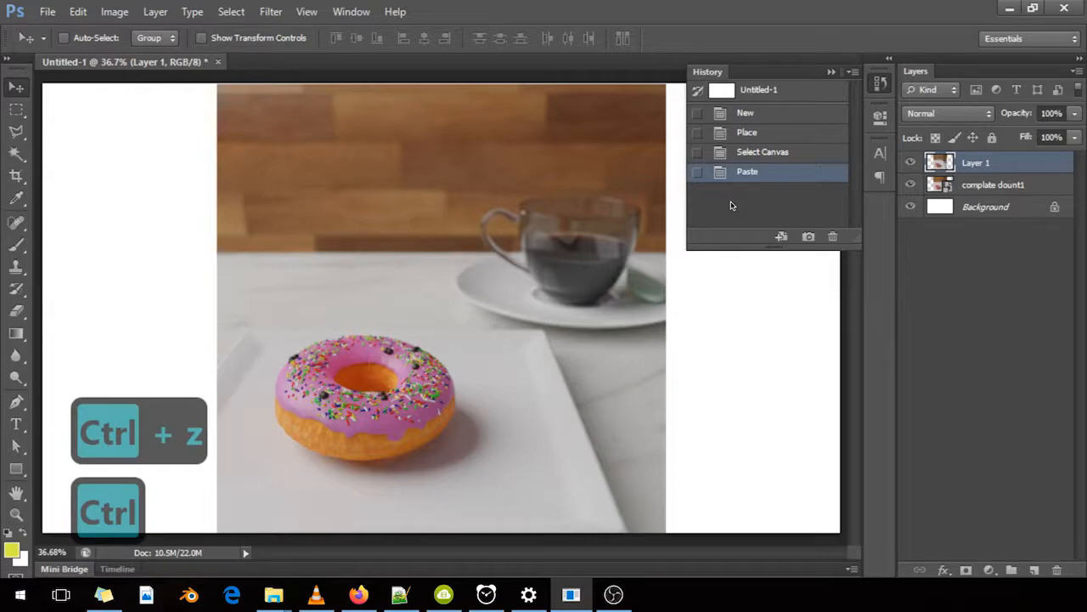
Step backward through the document history to the New state
key("ctrl+alt+z")
key("ctrl+alt+z")
key("ctrl+alt+z")
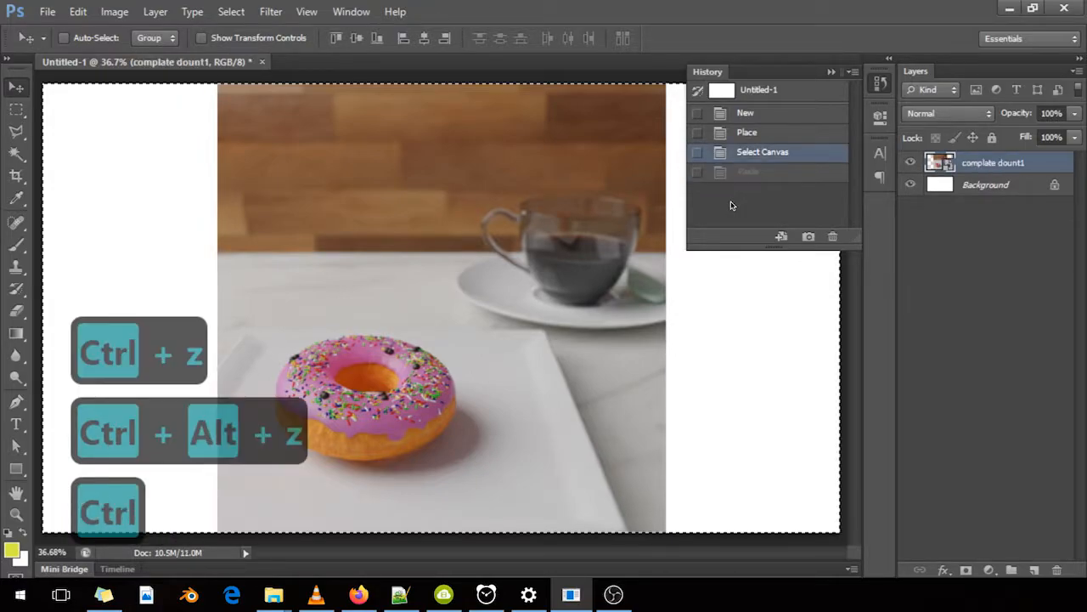
key("ctrl+alt+z")
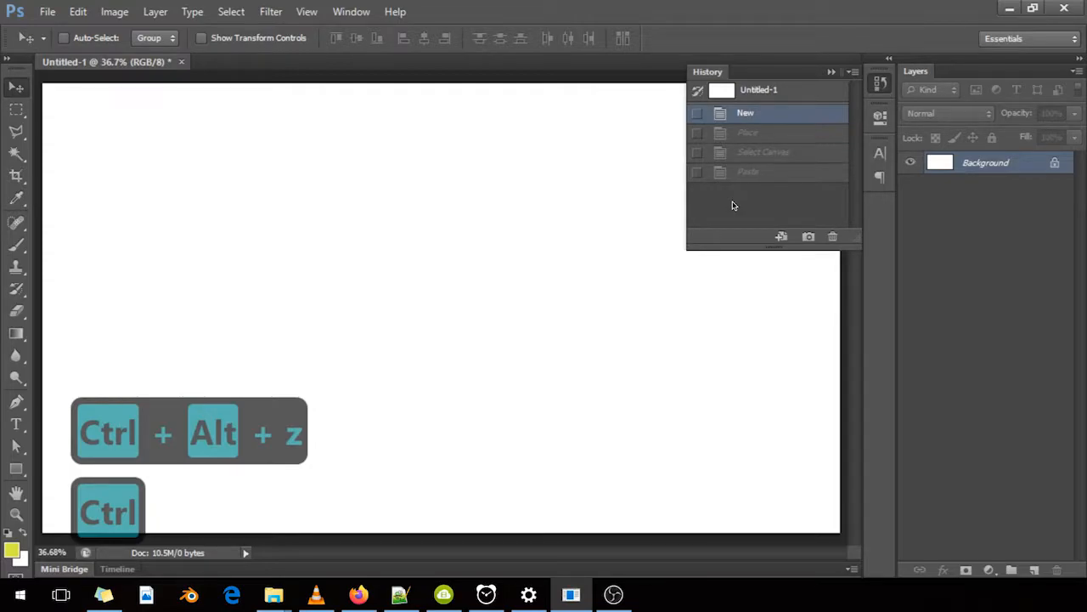
Step forward through the document history to the Paste state and close the history
key("ctrl+shift+z")
key("ctrl+shift+z")
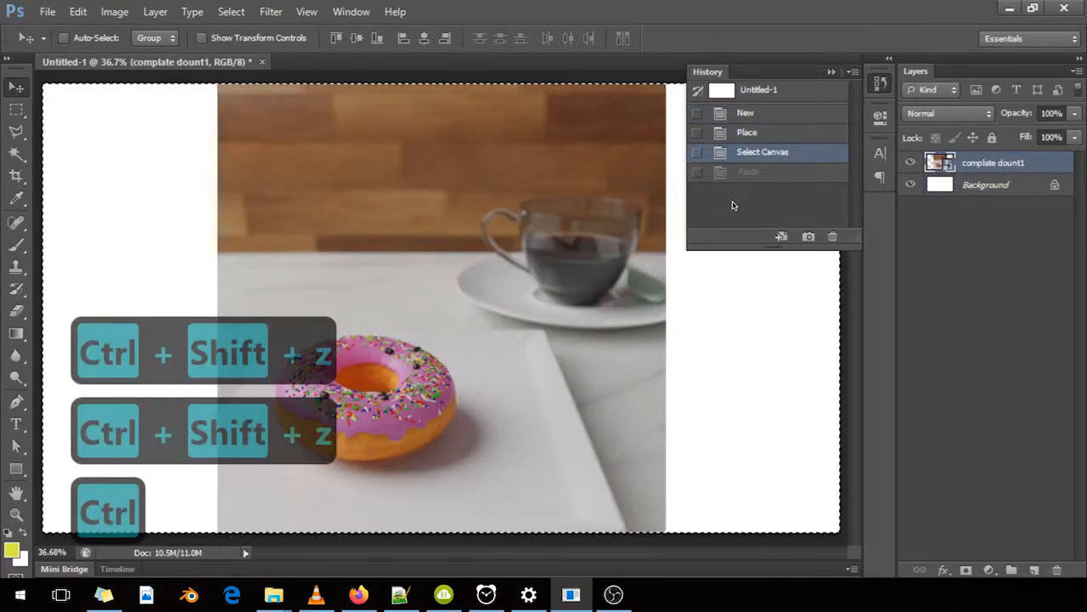
key("ctrl+shift+z")
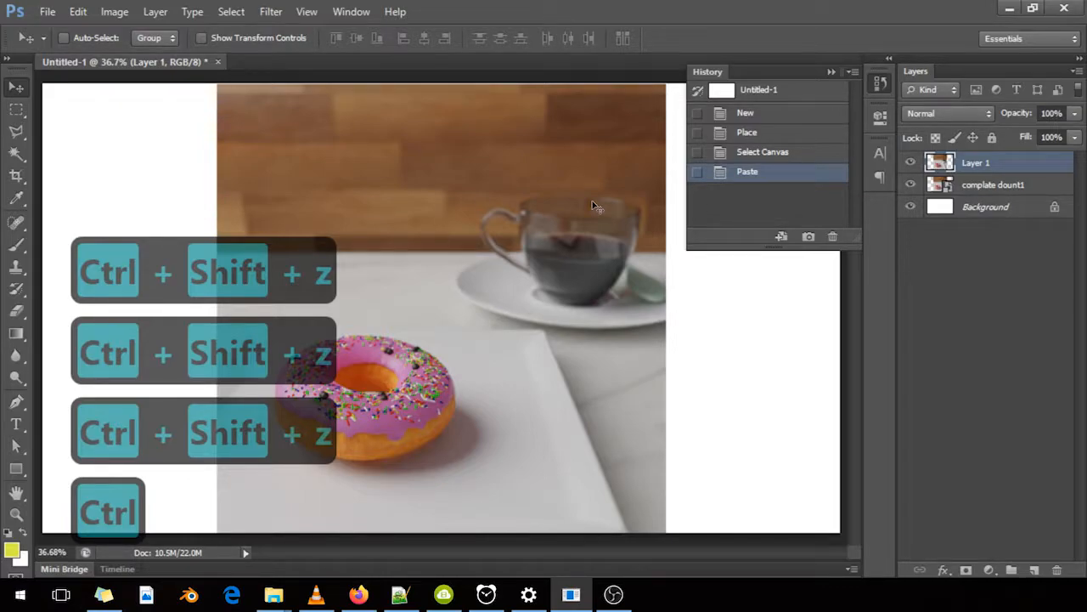
left_click(879, 93)
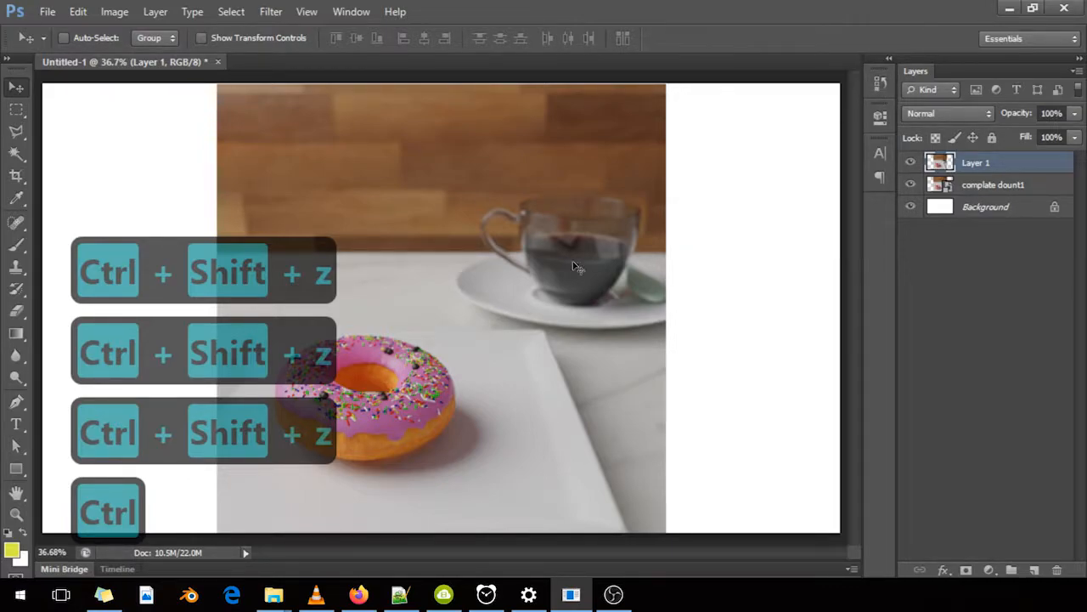
Cut the whole content of Layer 1 and paste it back into the document
key("ctrl+a")
key("ctrl+x")
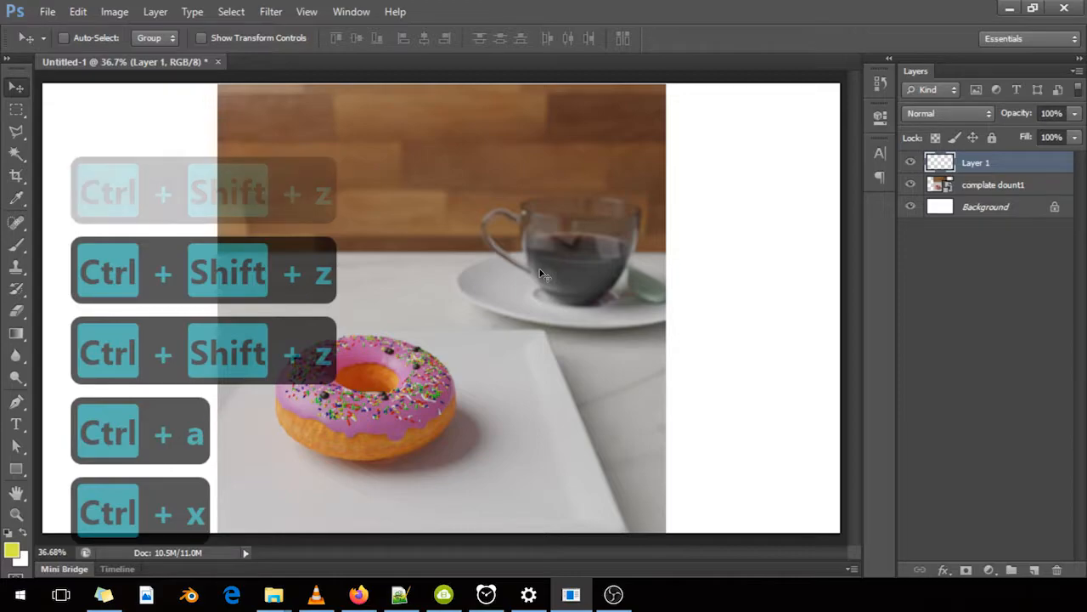
key("ctrl+v")
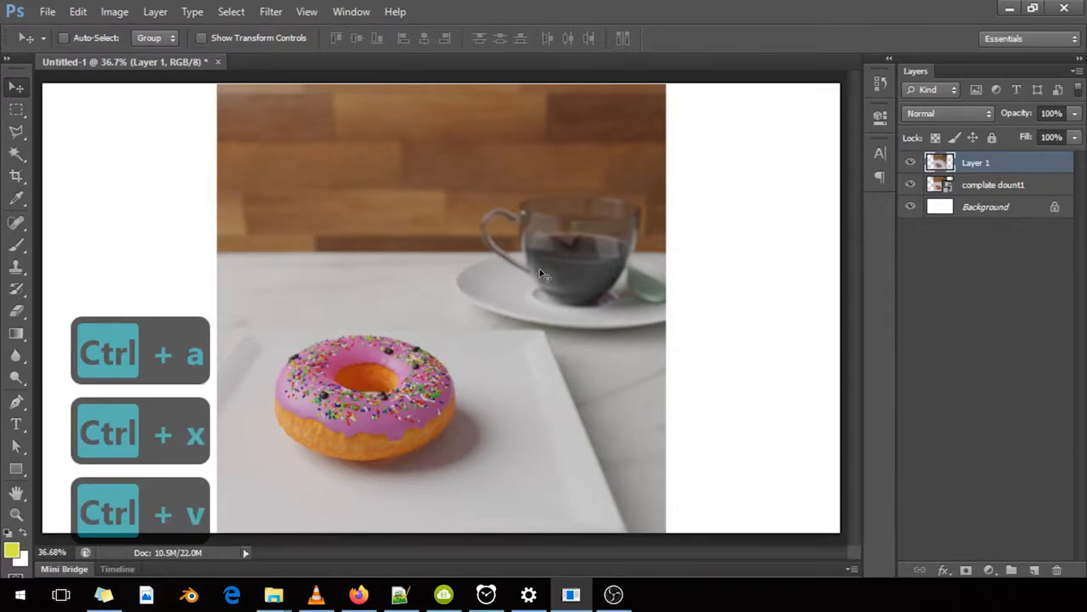
Move the pasted copy so it overlaps the original image, offset slightly to the right and further down
left_click_drag(540, 268, 374, 419)
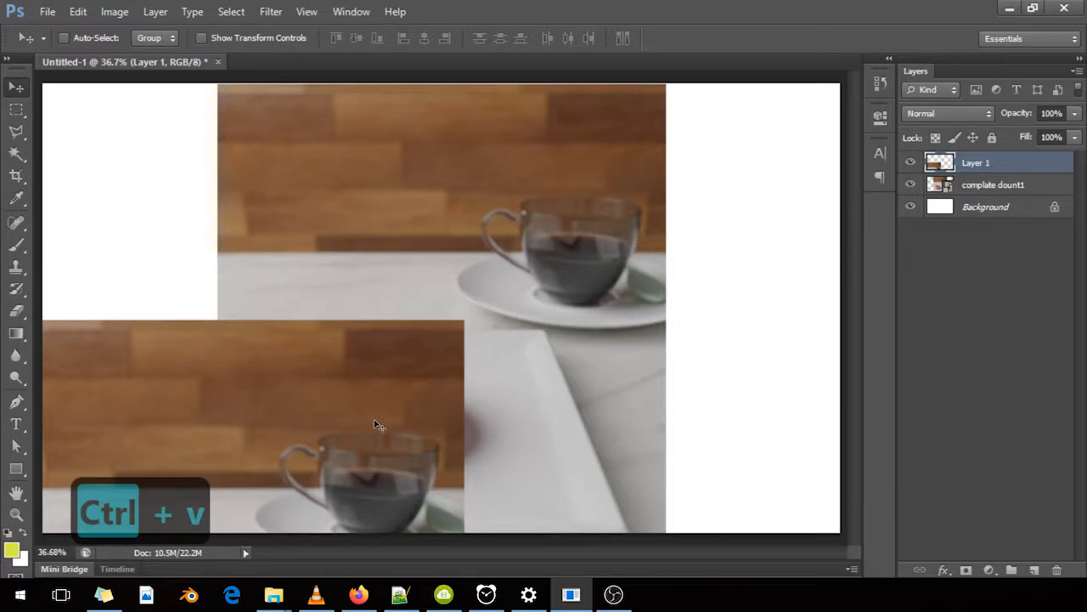
left_click(82, 18)
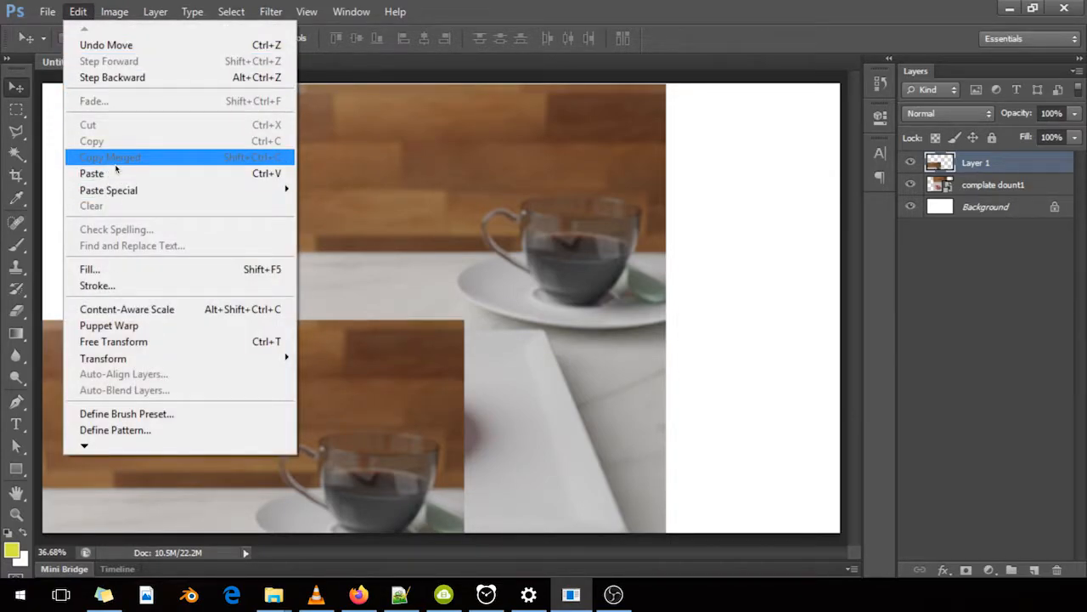
left_click(373, 220)
left_click_drag(340, 415, 550, 261)
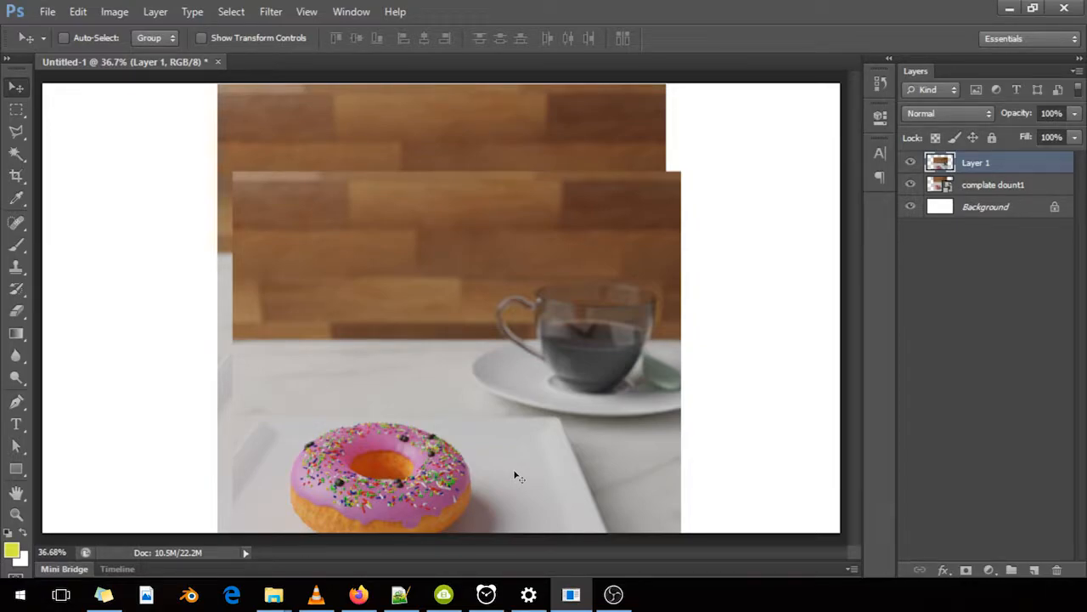
Examine the overlapping images at several magnifications from 16.67% to 66.67% and pan to the coffee cup
key("ctrl+minus")
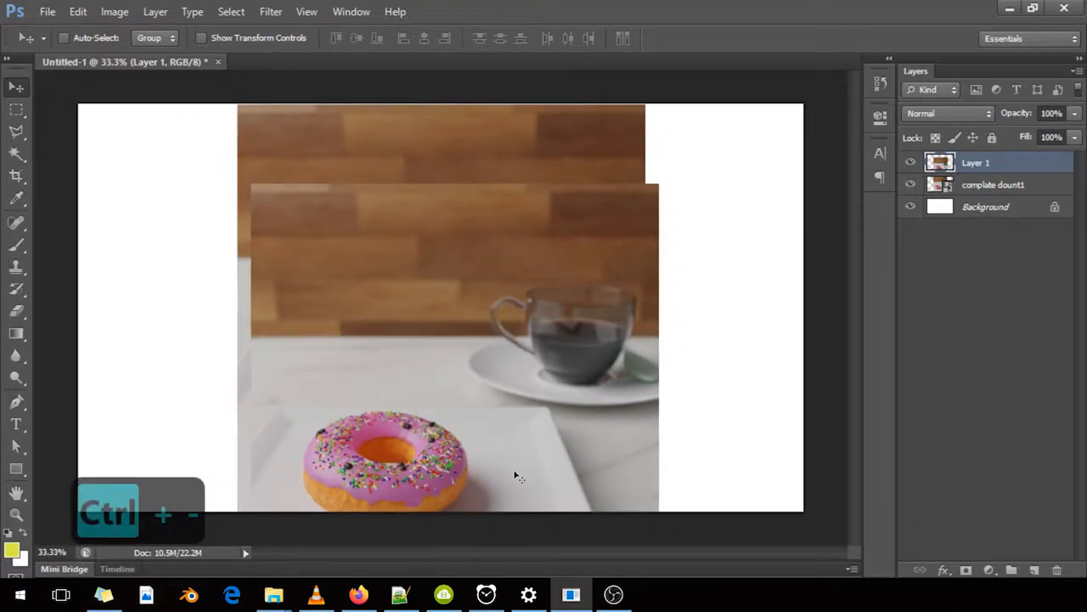
key("ctrl+minus")
key("ctrl+minus")
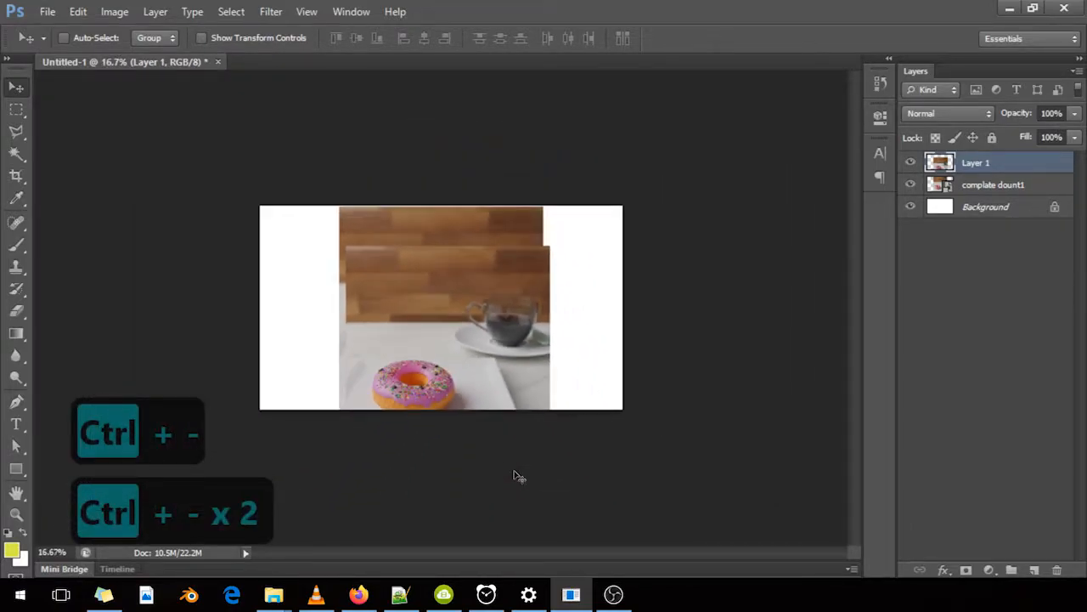
key("ctrl+equal")
key("ctrl+equal")
key("ctrl+equal")
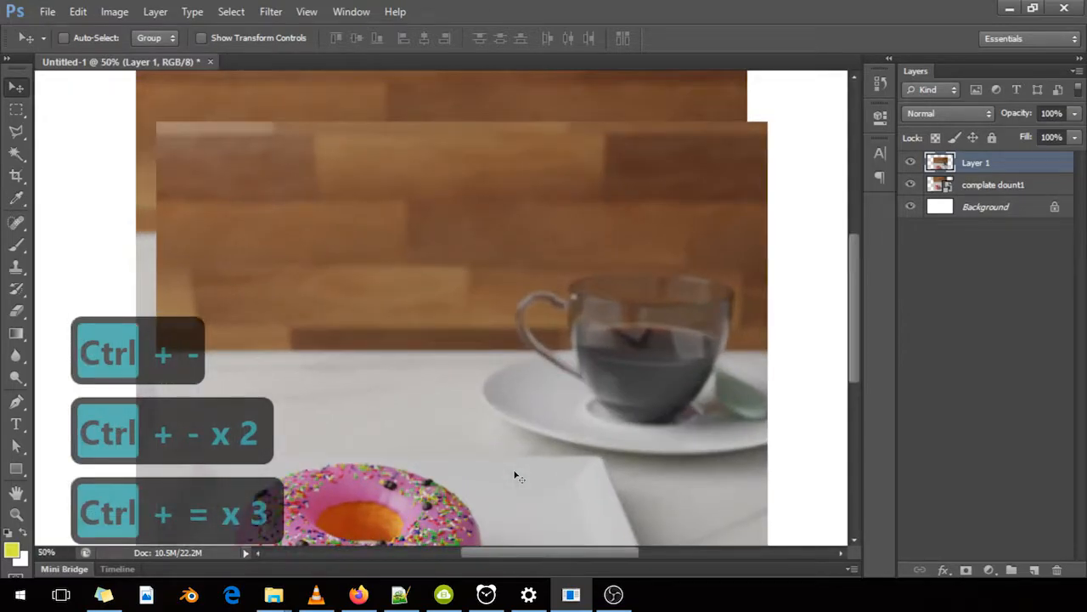
key("ctrl+0")
key("ctrl+equal")
key("ctrl+equal")
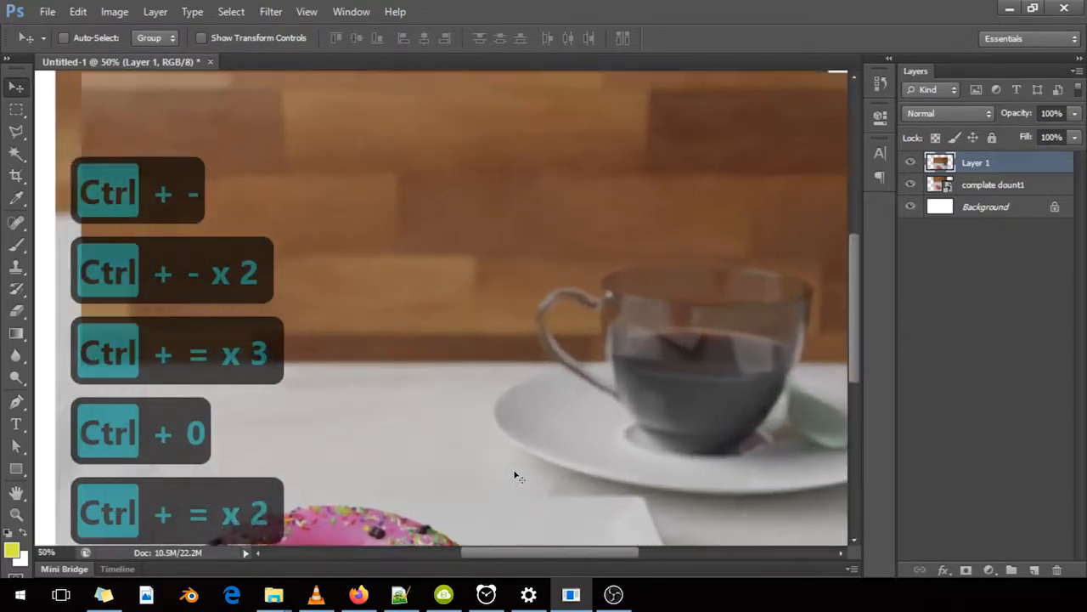
key("space")
left_click_drag(531, 278, 477, 264)
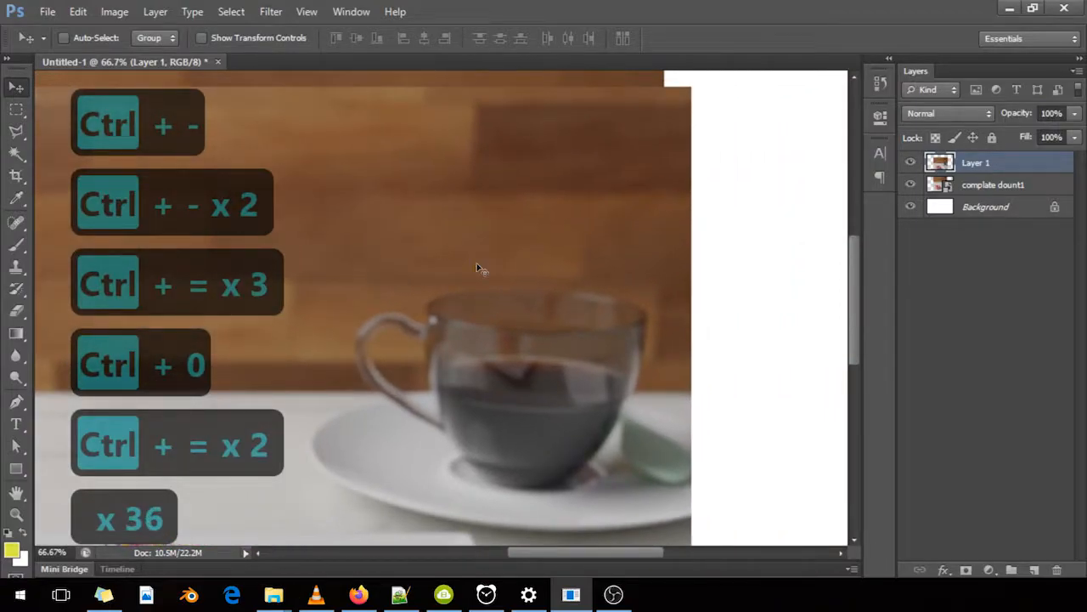
Select the entire canvas on Layer 1, copy it and paste the copy
key("ctrl+a")
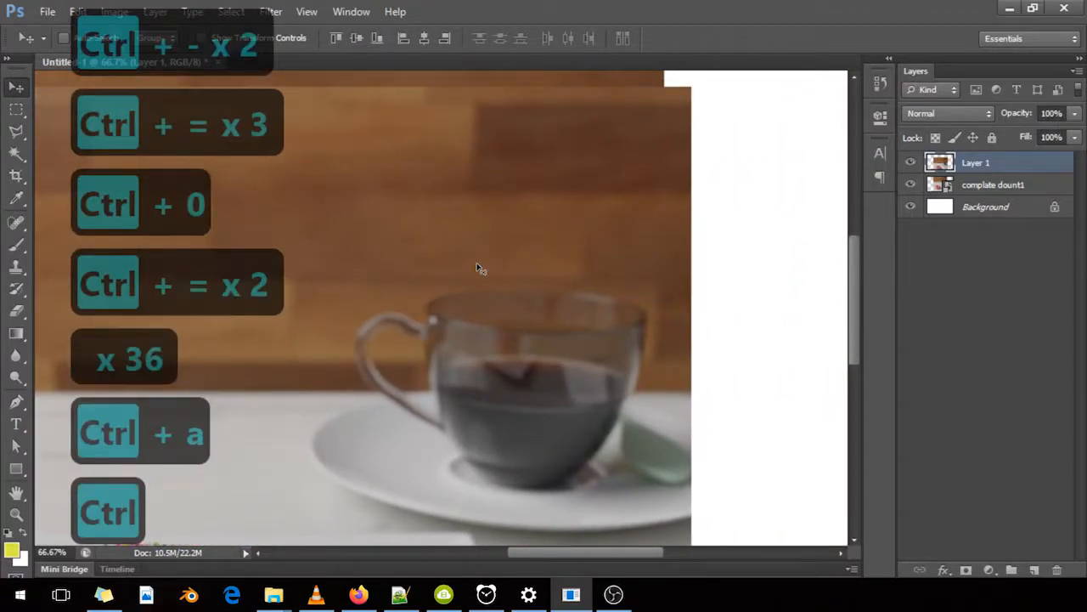
key("ctrl+c")
key("ctrl+v")
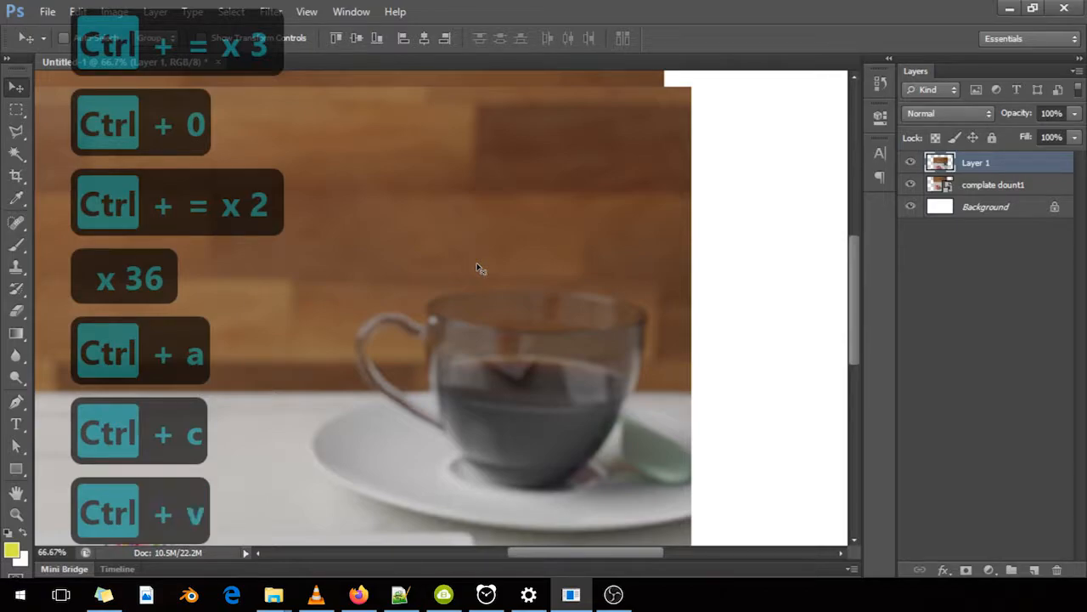
Cut the whole content of Layer 2 and paste it back into the document
key("ctrl+x")
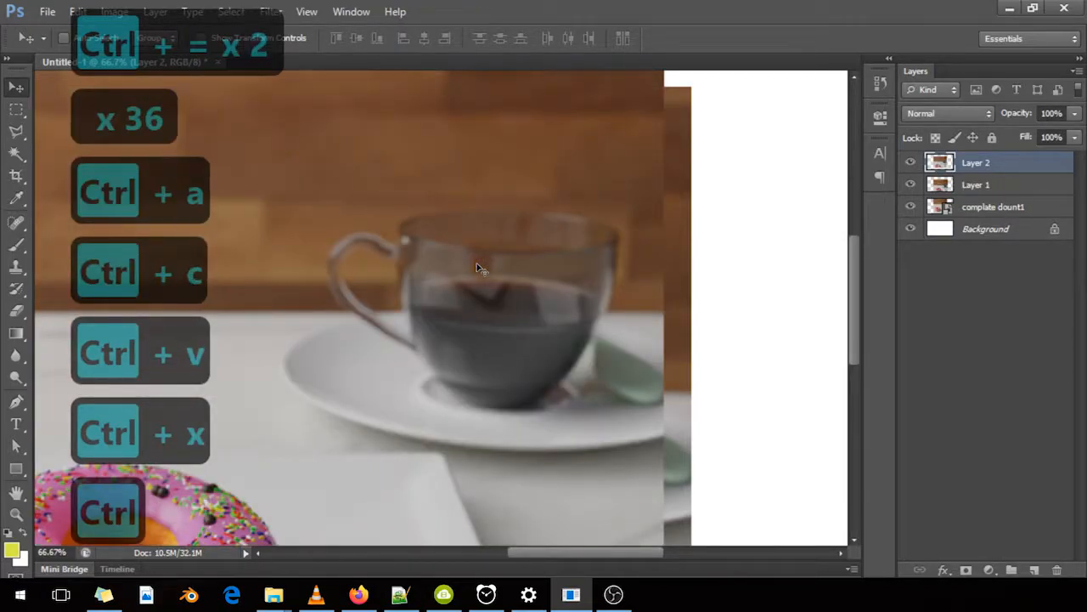
key("ctrl+a")
key("ctrl+x")
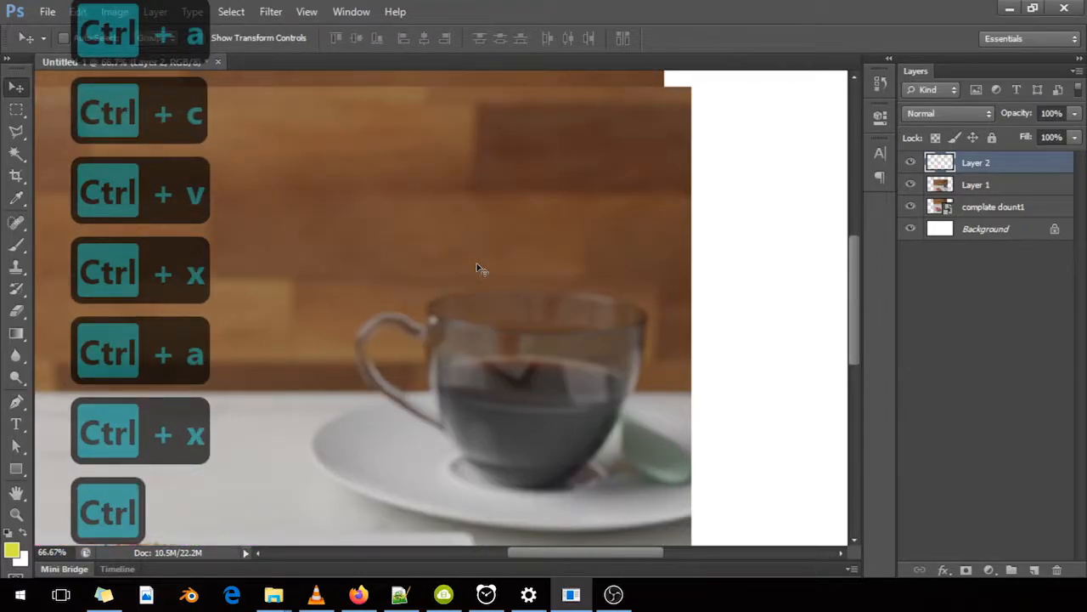
key("ctrl+v")
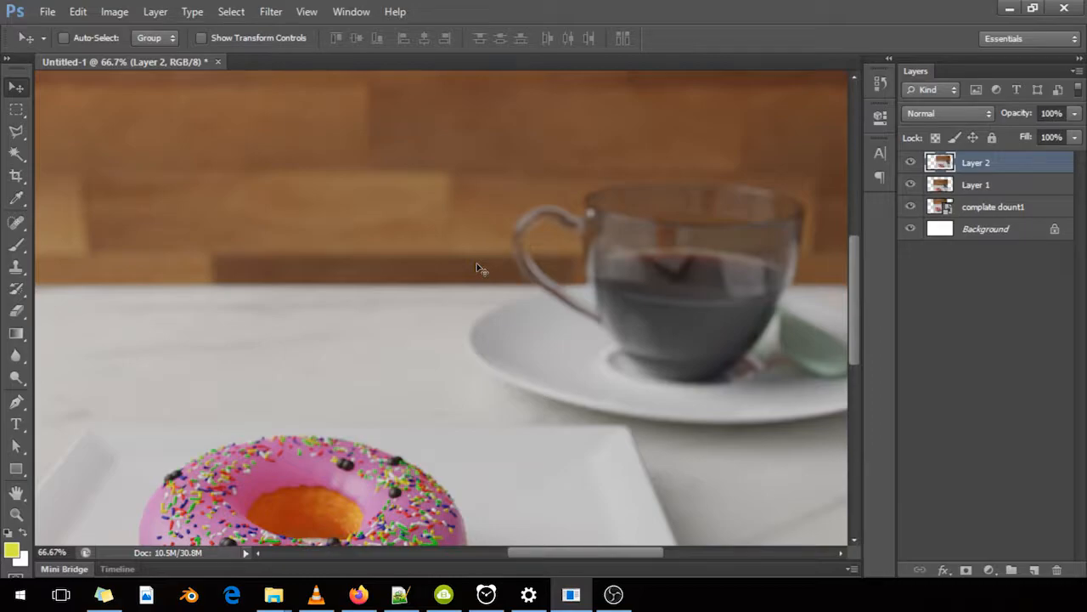
Move the pasted Layer 2 image about 1.30 cm to the right and 0.44 cm up, and fit the whole canvas in view
left_click_drag(474, 265, 547, 279)
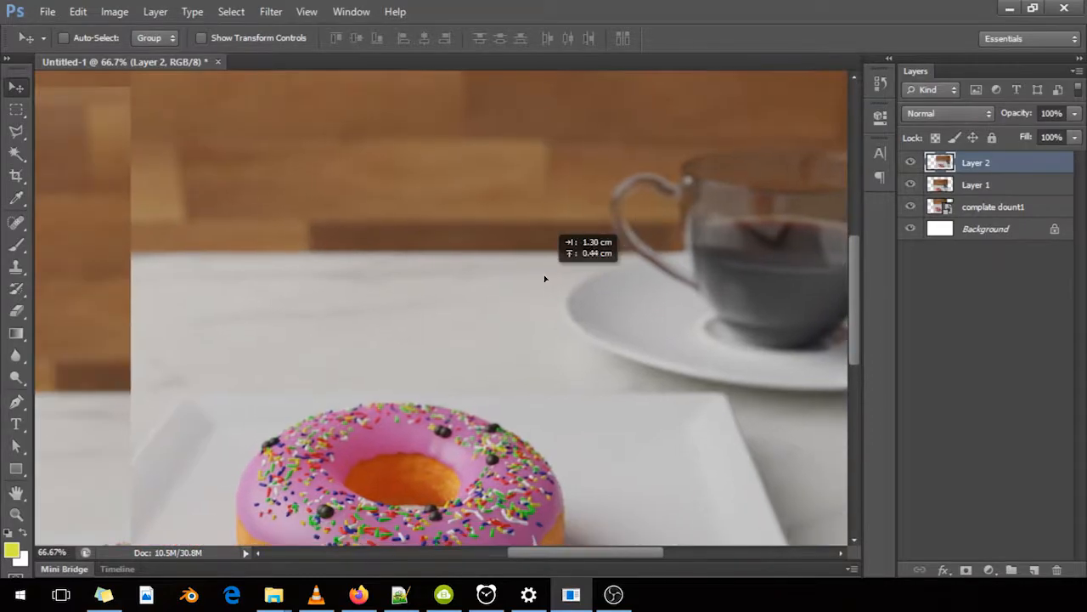
key("ctrl")
key("ctrl+0")
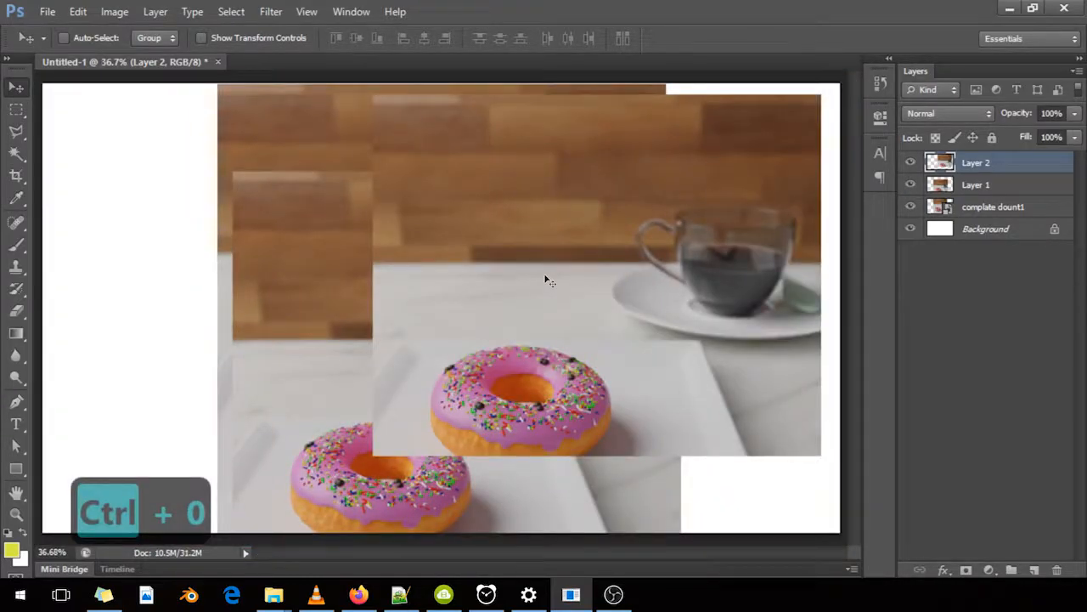
Cycle twice through the full-screen modes back to the standard screen mode, and hide and restore the tools and panels
key("f")
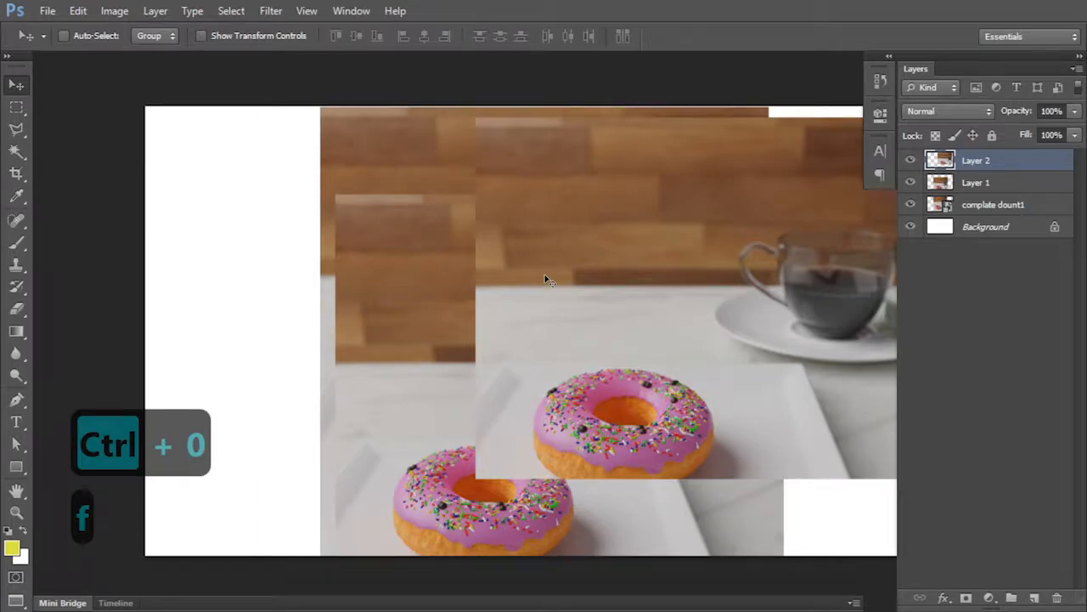
key("f")
key("f")
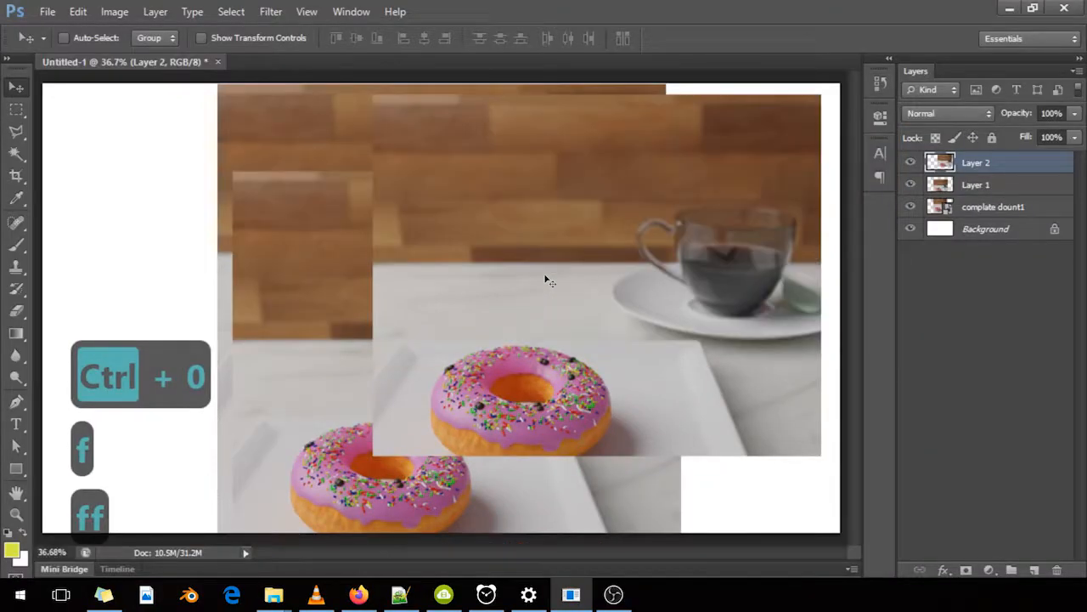
key("f")
key("f")
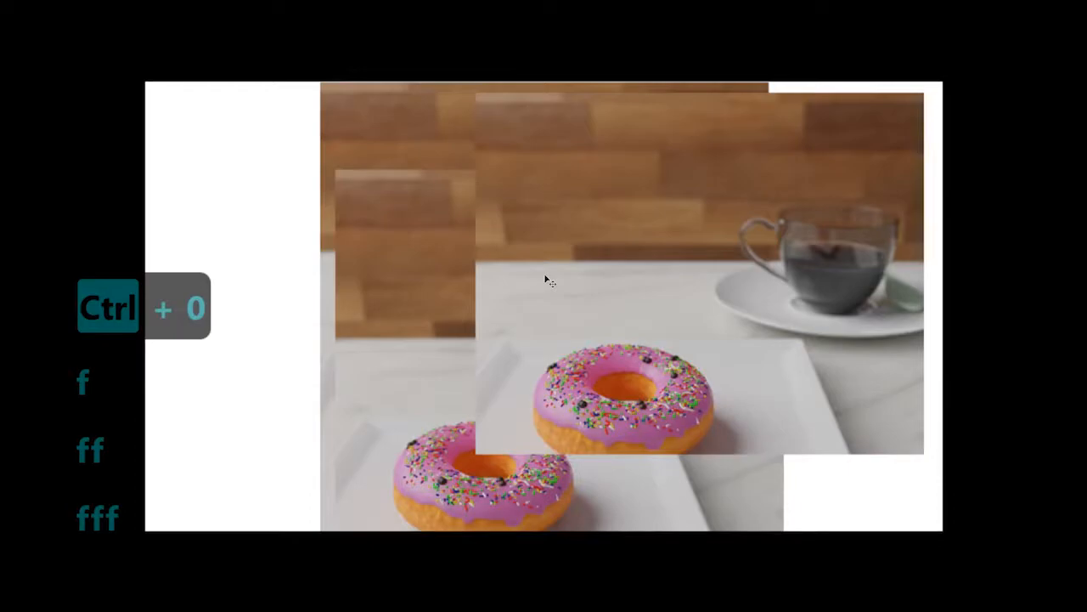
key("f")
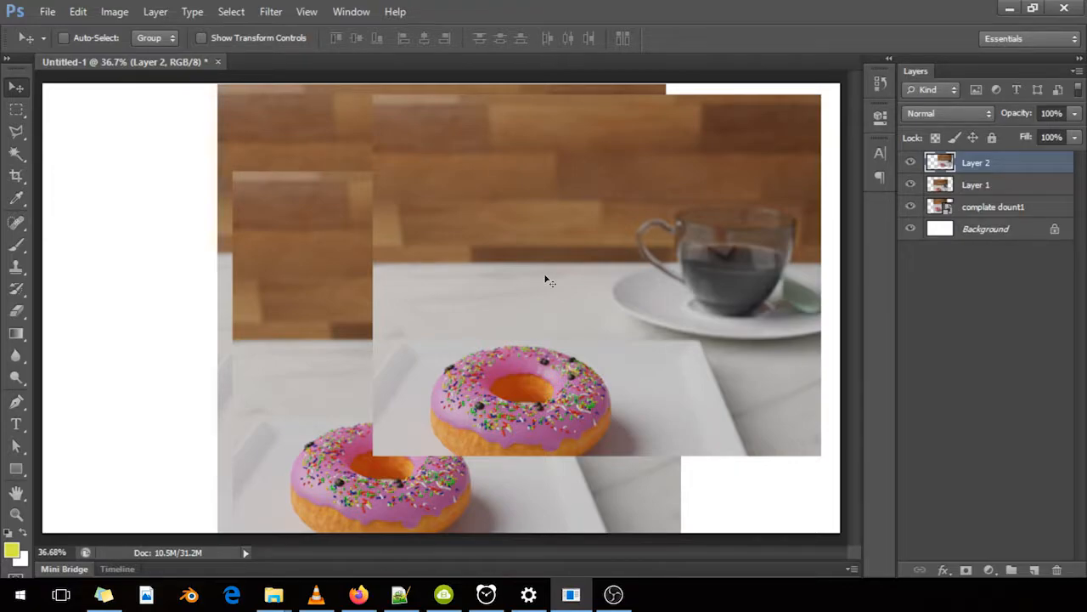
key("Tab")
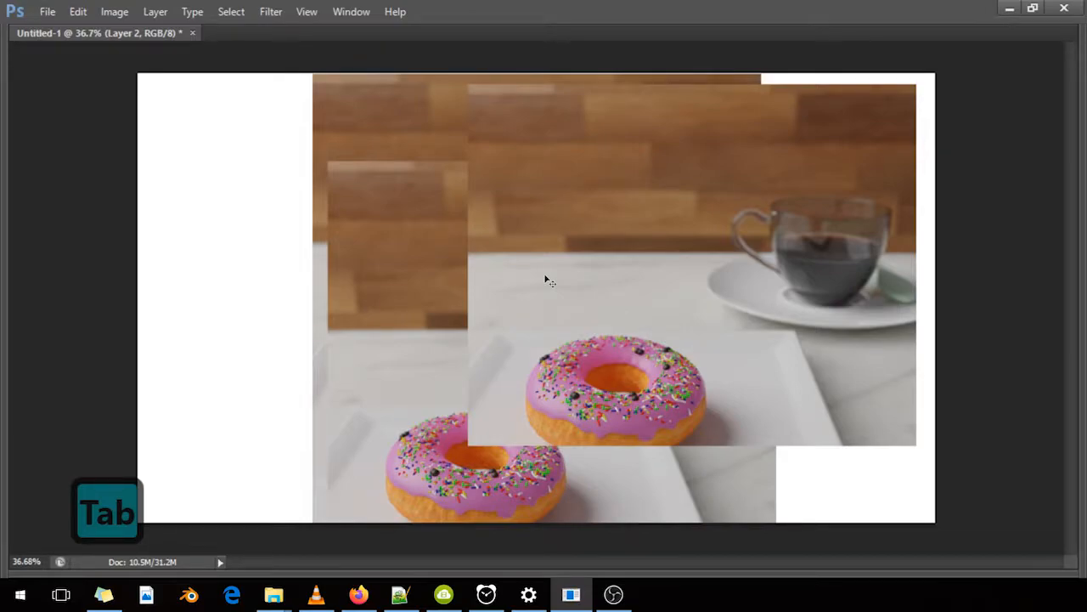
key("Tab")
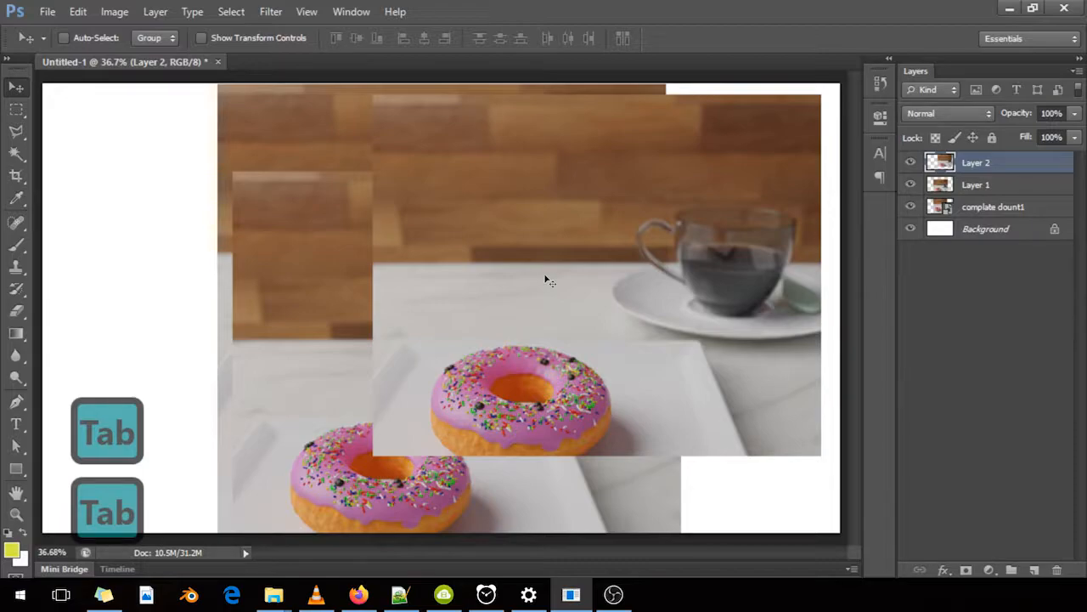